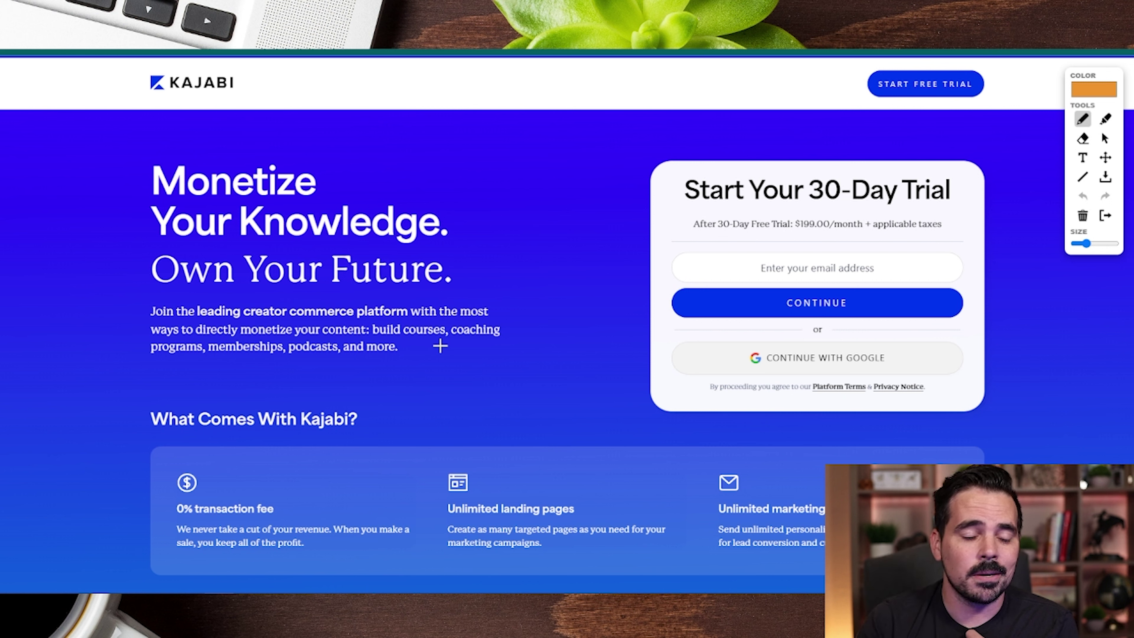
Step: Underline the 30-day trial heading and the Kickstarter page's 14-day trial heading, and clear the mark on the 30-day page
drag(691, 216, 946, 212)
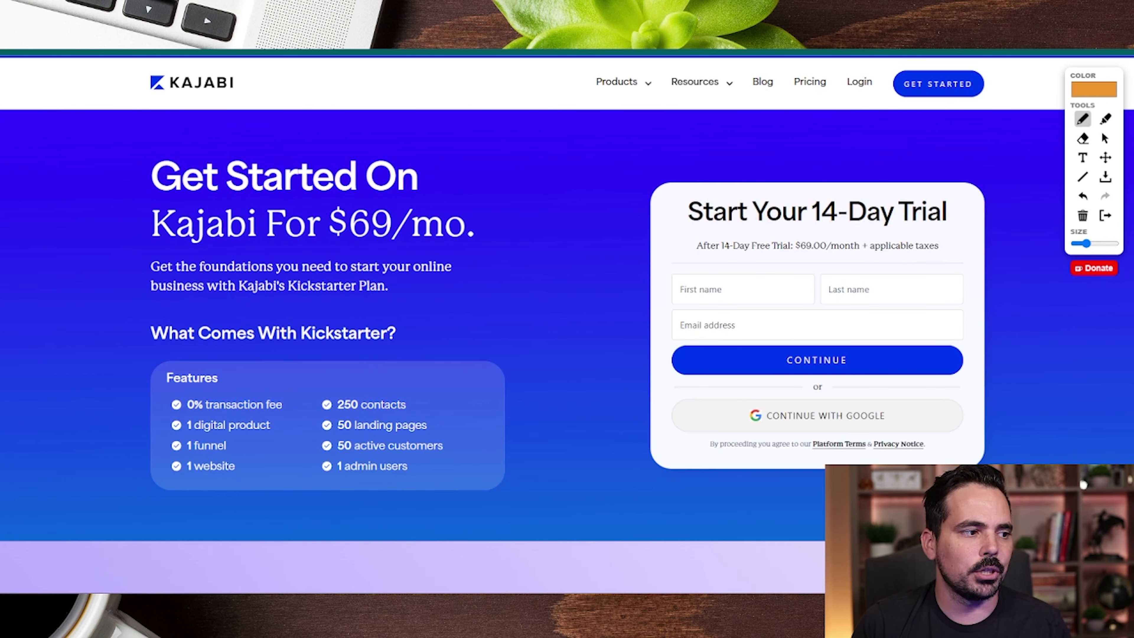
drag(783, 230, 916, 233)
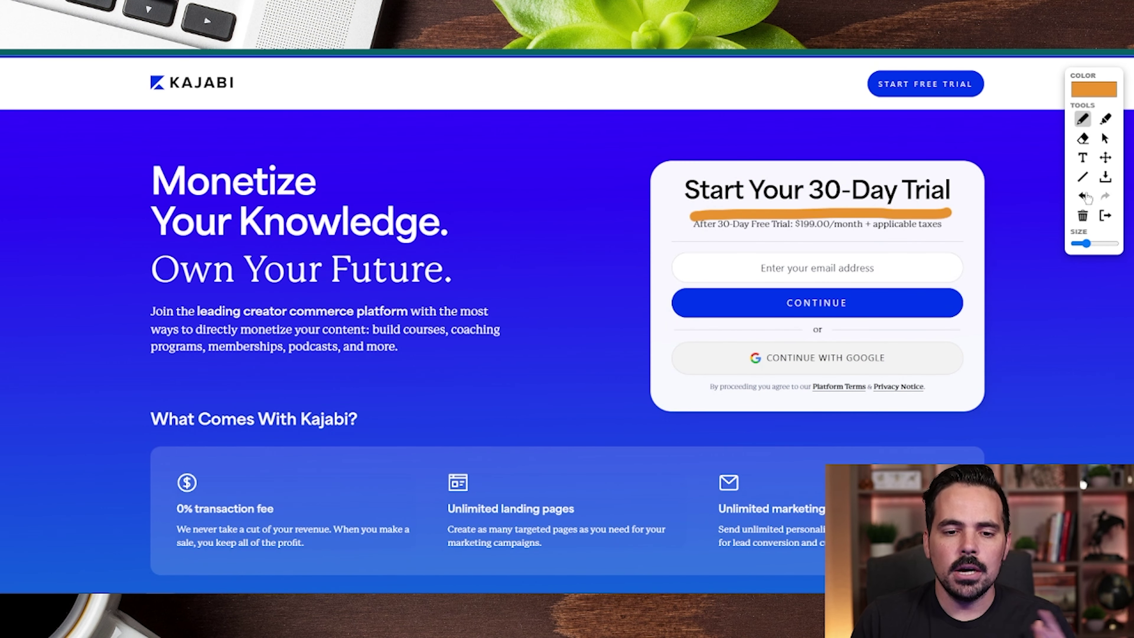
click(1083, 216)
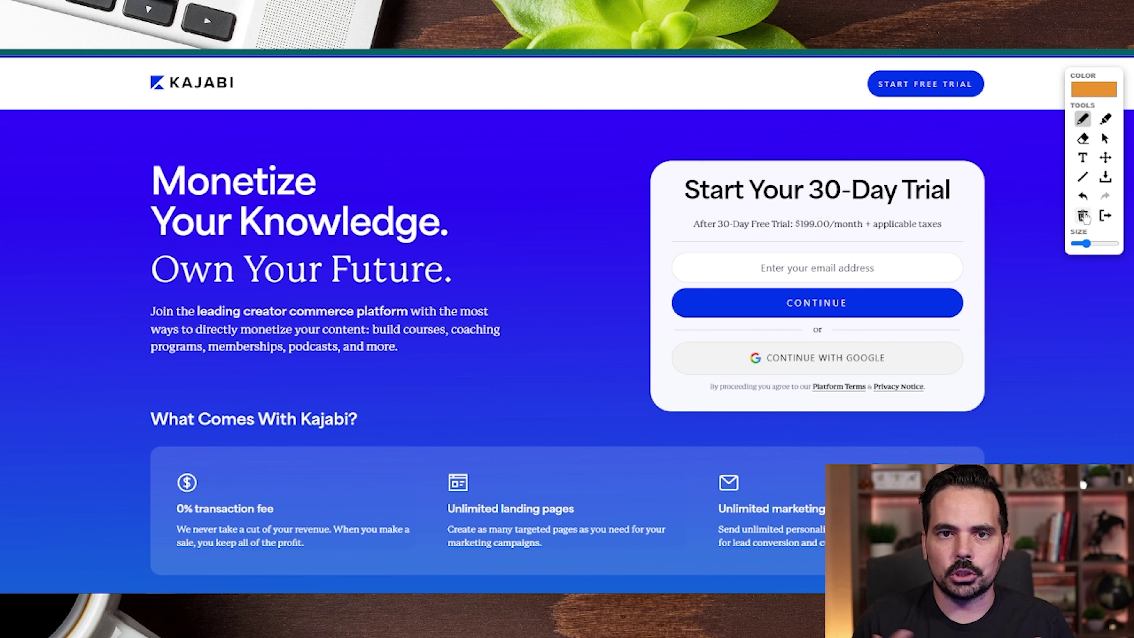
Step: Circle the email address field, clear that mark, and draw an arrow pointing at the Continue button
mouse_move(771, 235)
mouse_down()
mouse_move(820, 302)
mouse_move(732, 218)
mouse_move(713, 228)
mouse_up()
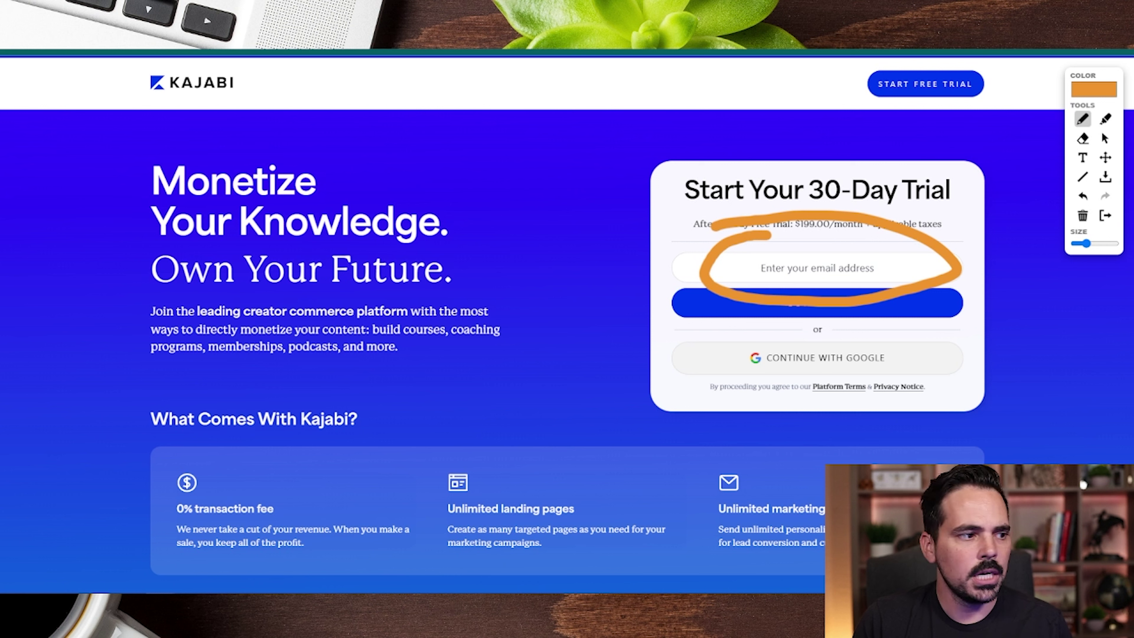
click(1083, 217)
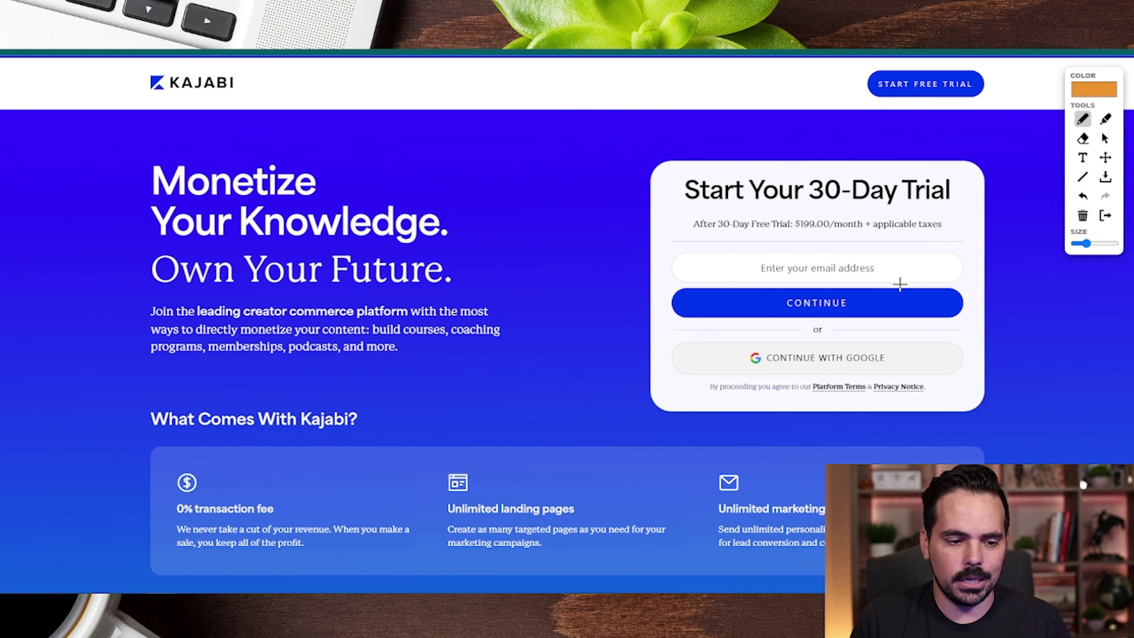
drag(577, 295, 689, 301)
mouse_move(646, 281)
mouse_down()
mouse_move(692, 300)
mouse_move(671, 318)
mouse_up()
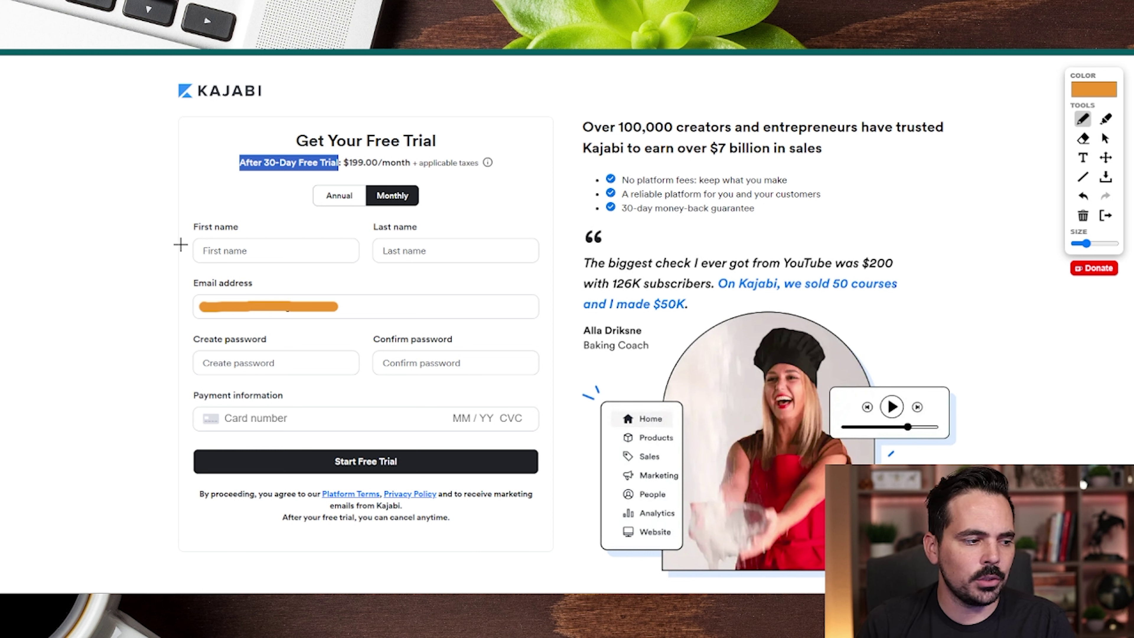
Step: Mark the name, email and password fields in orange and circle the Annual/Monthly billing selector
mouse_move(204, 207)
mouse_down()
mouse_move(170, 256)
mouse_move(179, 318)
mouse_up()
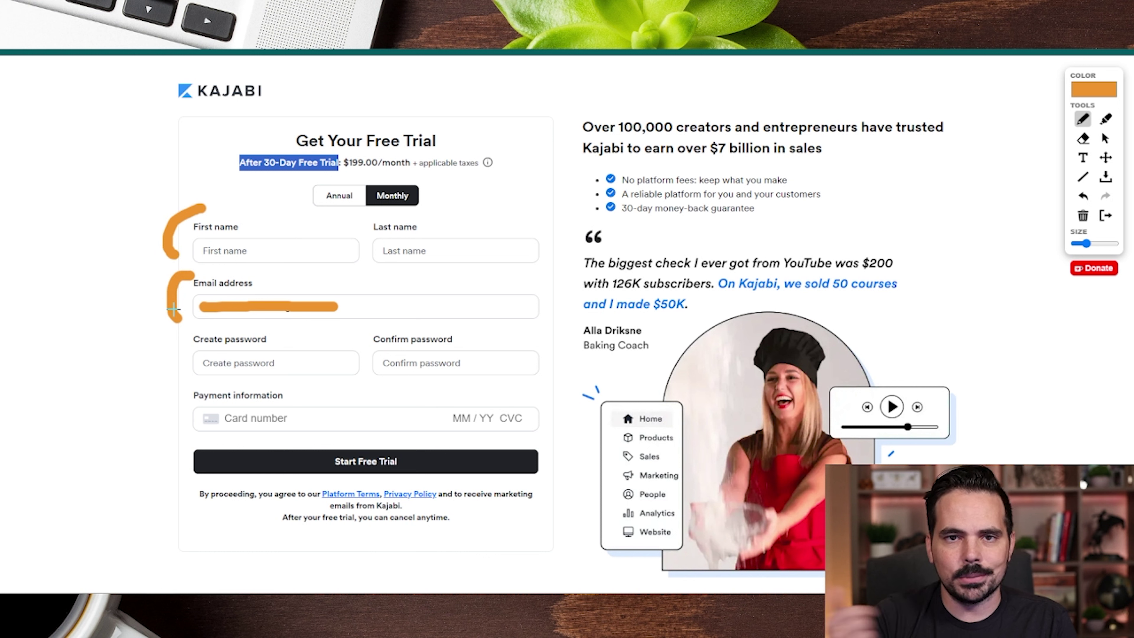
drag(127, 366, 168, 366)
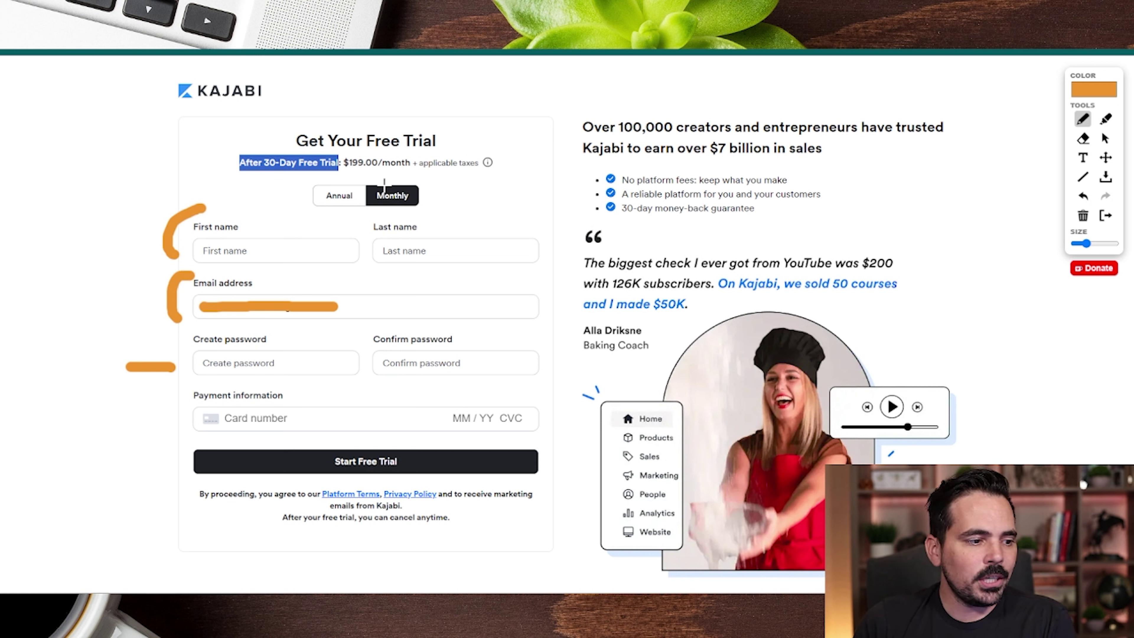
mouse_move(331, 177)
mouse_down()
mouse_move(313, 180)
mouse_move(352, 220)
mouse_move(339, 166)
mouse_move(329, 176)
mouse_up()
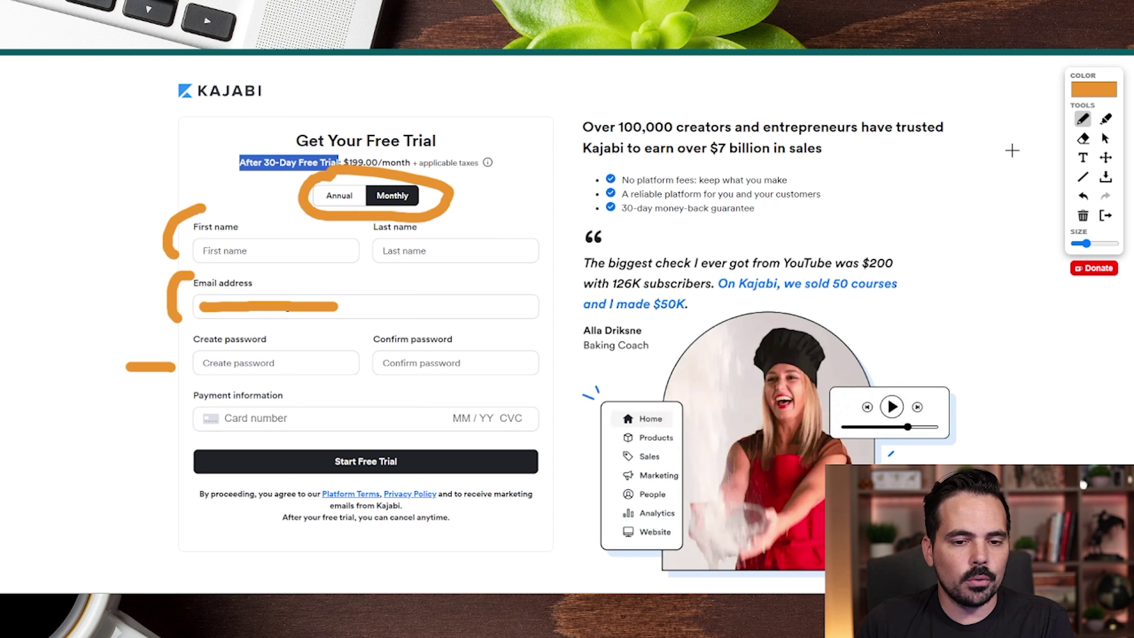
Step: Switch the trial's billing to Annual, and mark the Annual option, yearly price and savings note in orange
click(1107, 139)
click(340, 195)
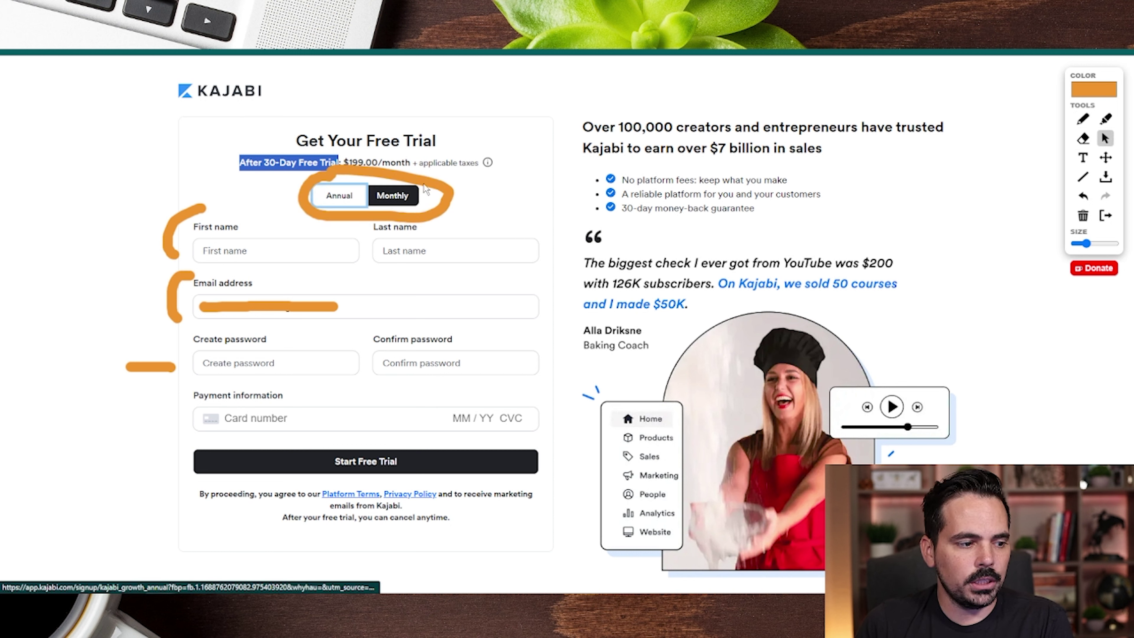
mouse_move(325, 169)
mouse_down()
mouse_move(292, 198)
mouse_move(344, 218)
mouse_up()
drag(348, 175, 416, 173)
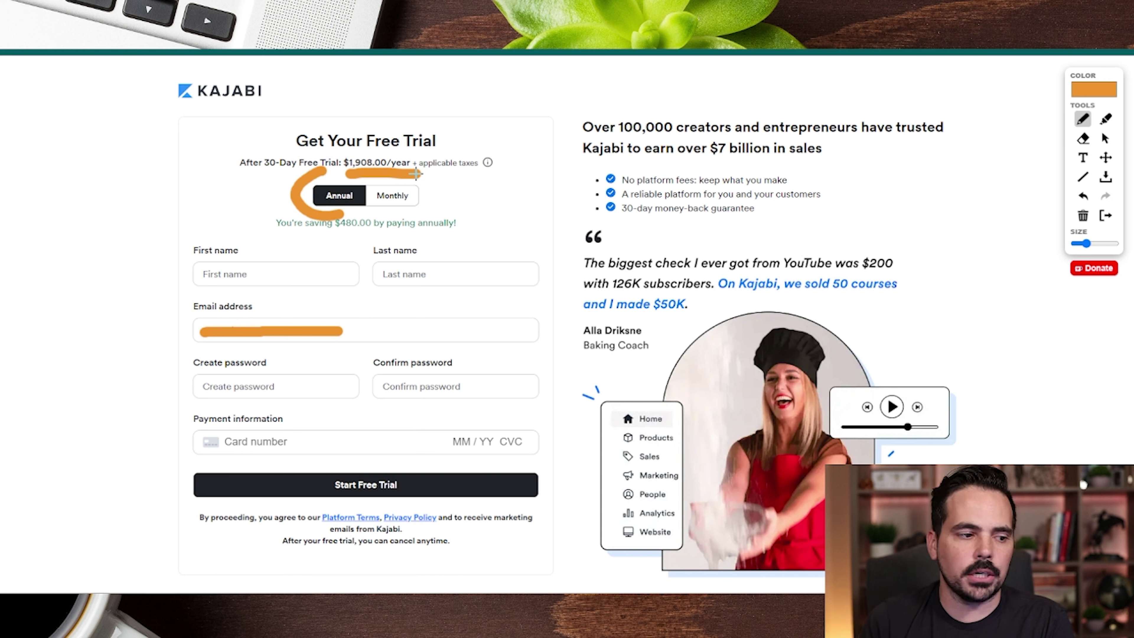
drag(313, 237, 392, 235)
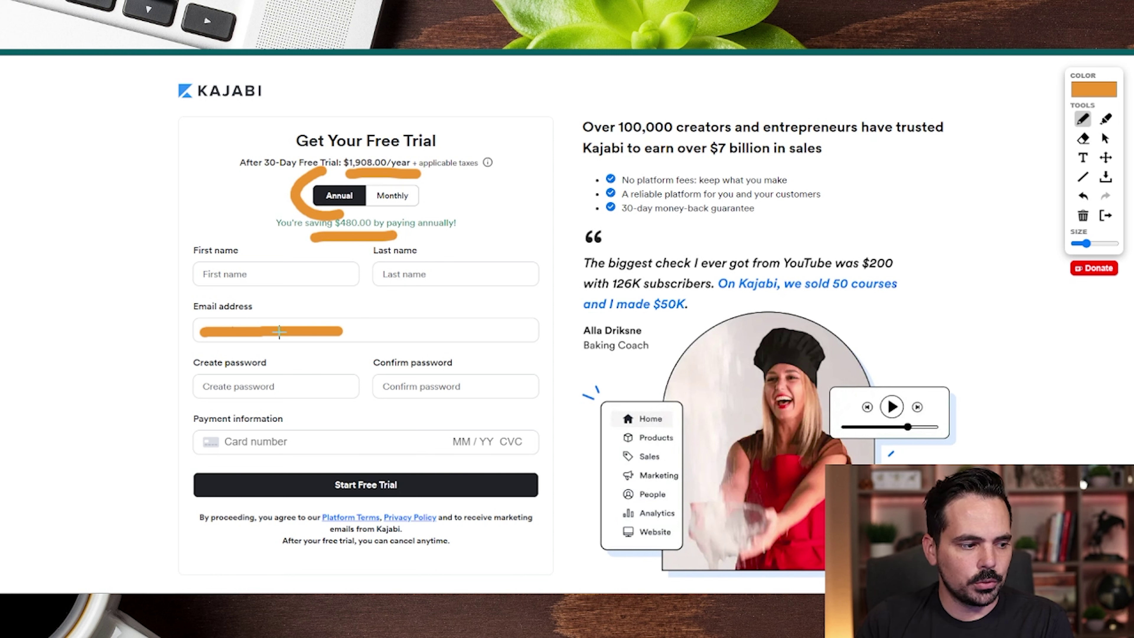
Step: Circle the Start Free Trial button in orange, and proceed from the welcome page to the business questions
mouse_move(373, 451)
mouse_down()
mouse_move(341, 512)
mouse_move(350, 454)
mouse_up()
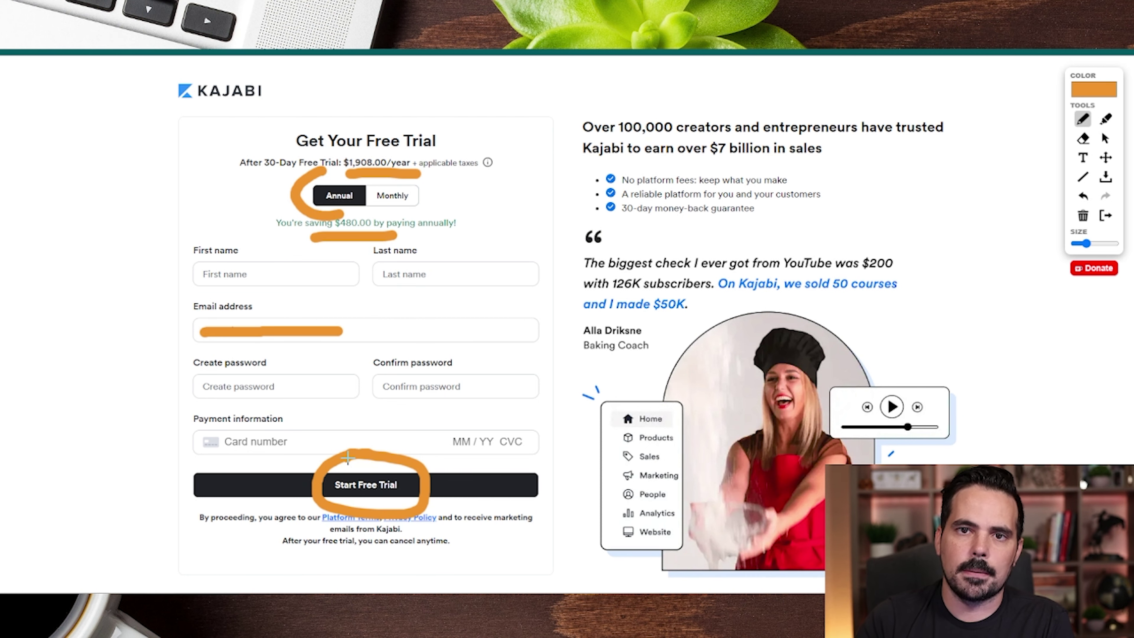
mouse_move(508, 348)
mouse_down()
mouse_move(420, 431)
mouse_move(581, 481)
mouse_up()
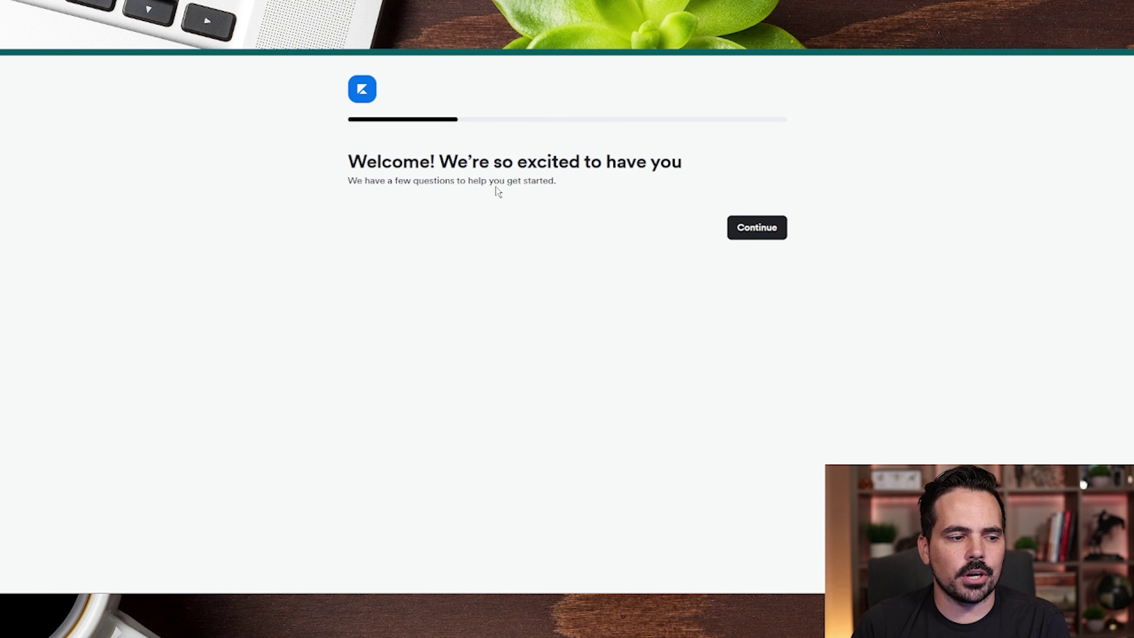
click(769, 240)
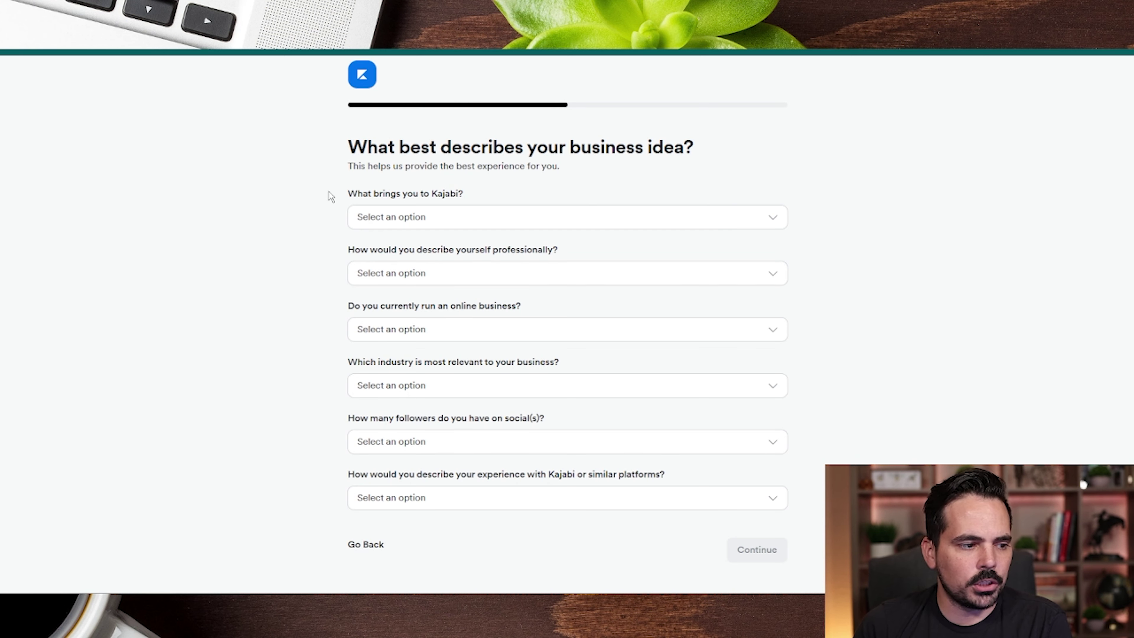
Step: Examine the answer options for all six business-idea questions, from the reason for joining to platform experience
click(474, 215)
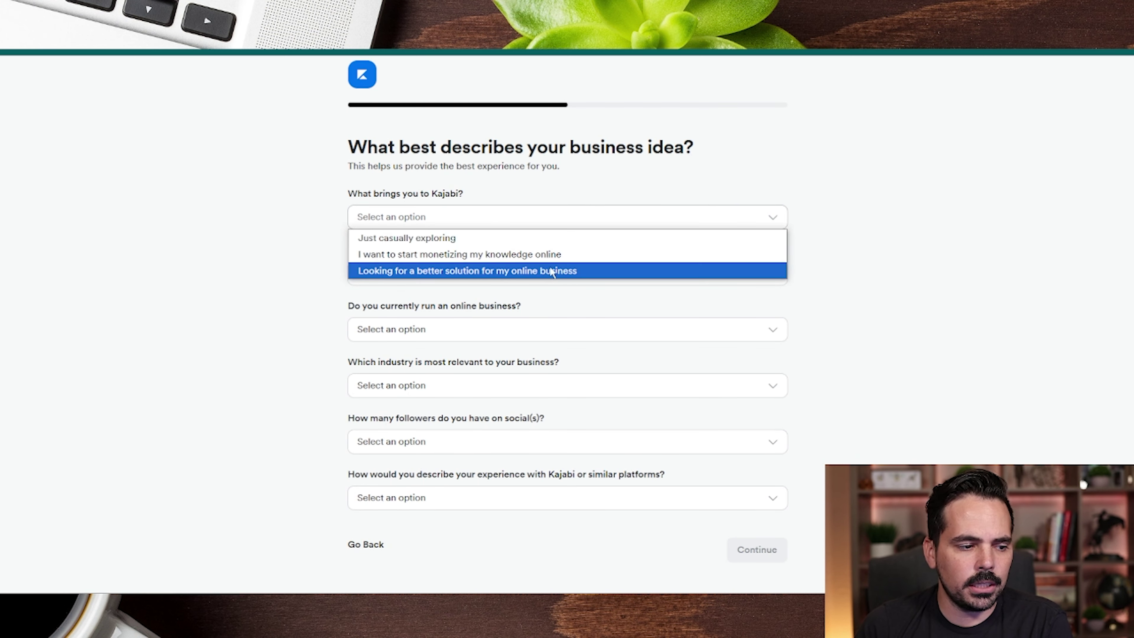
click(847, 233)
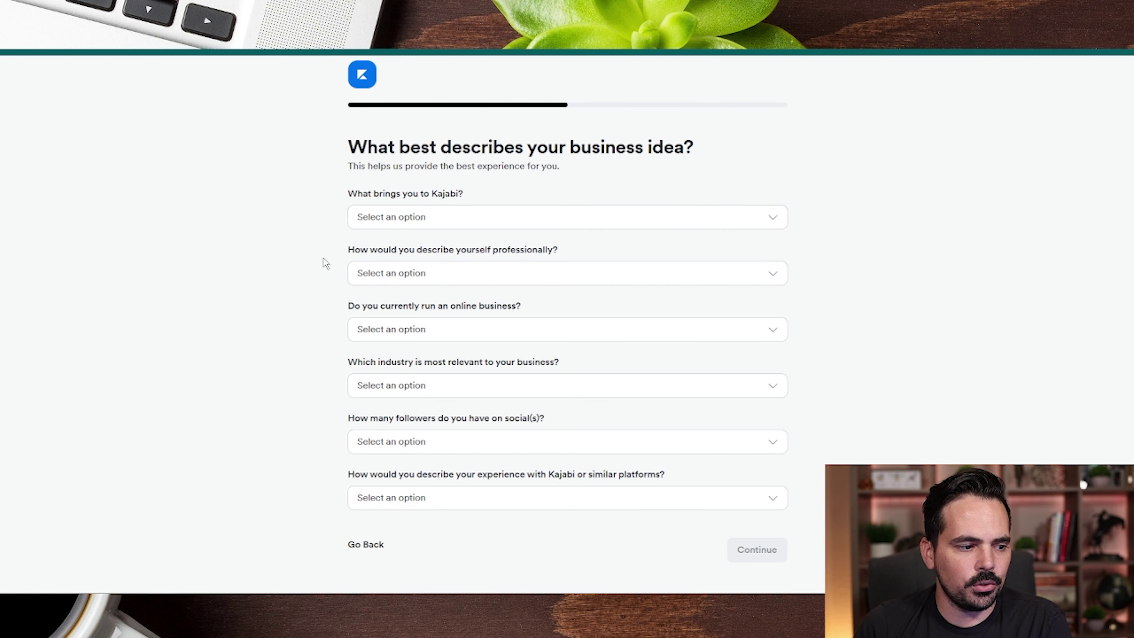
click(485, 281)
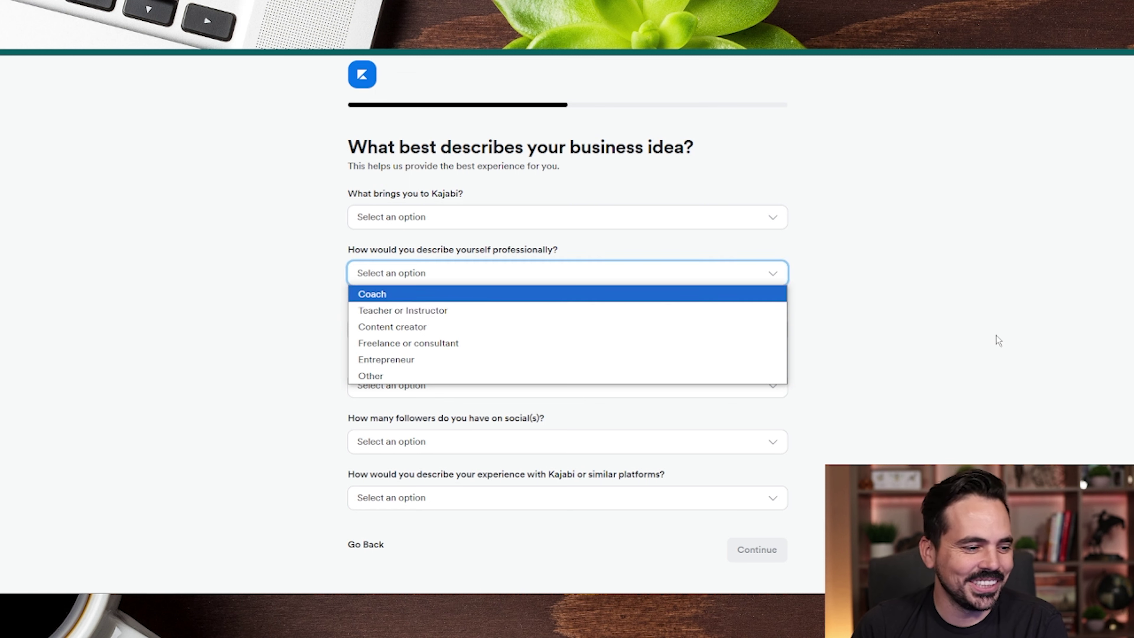
click(943, 341)
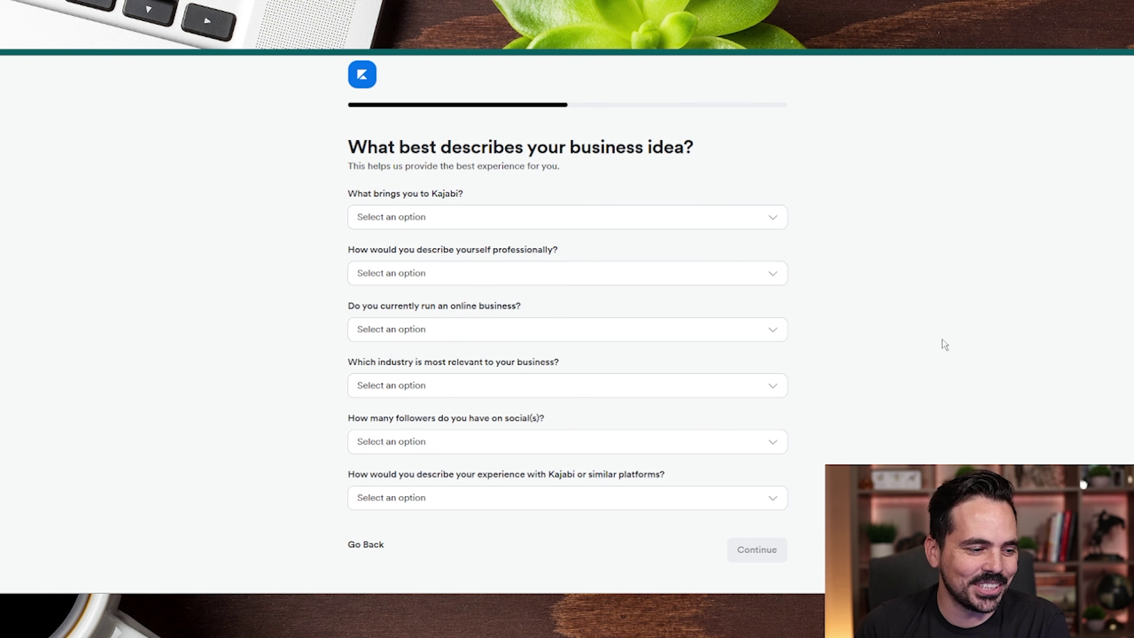
click(544, 330)
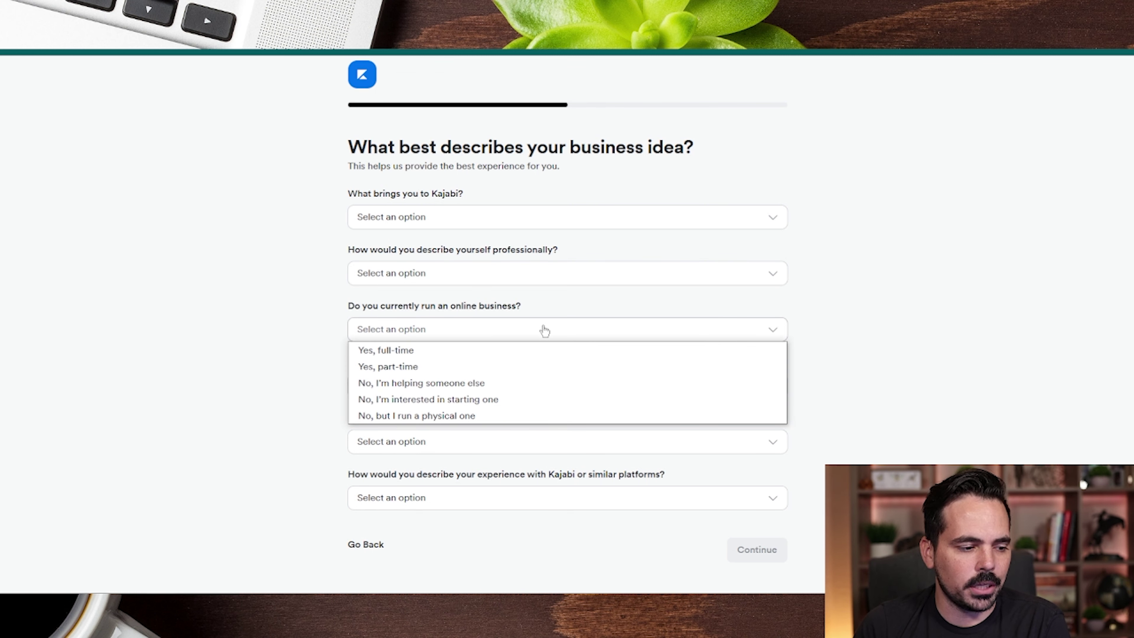
click(856, 351)
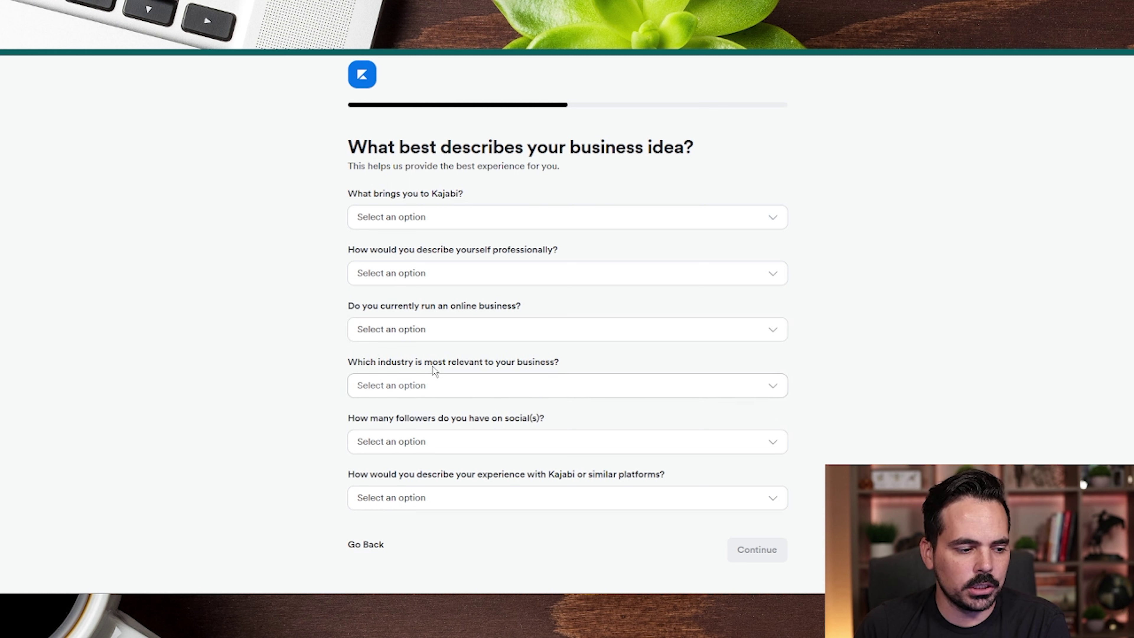
click(494, 389)
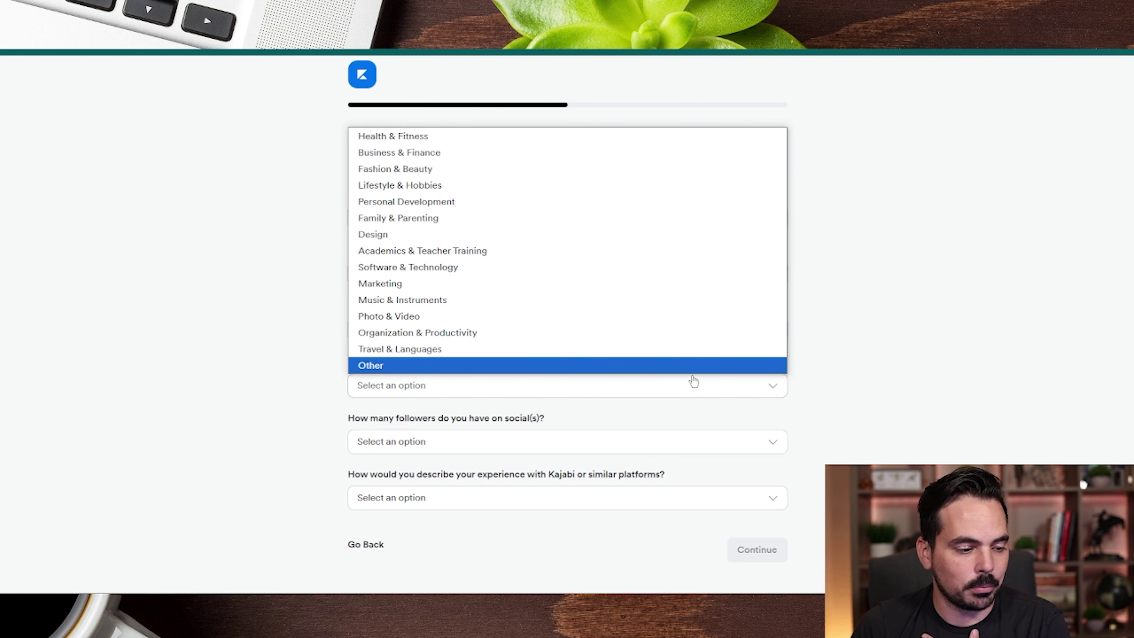
click(909, 351)
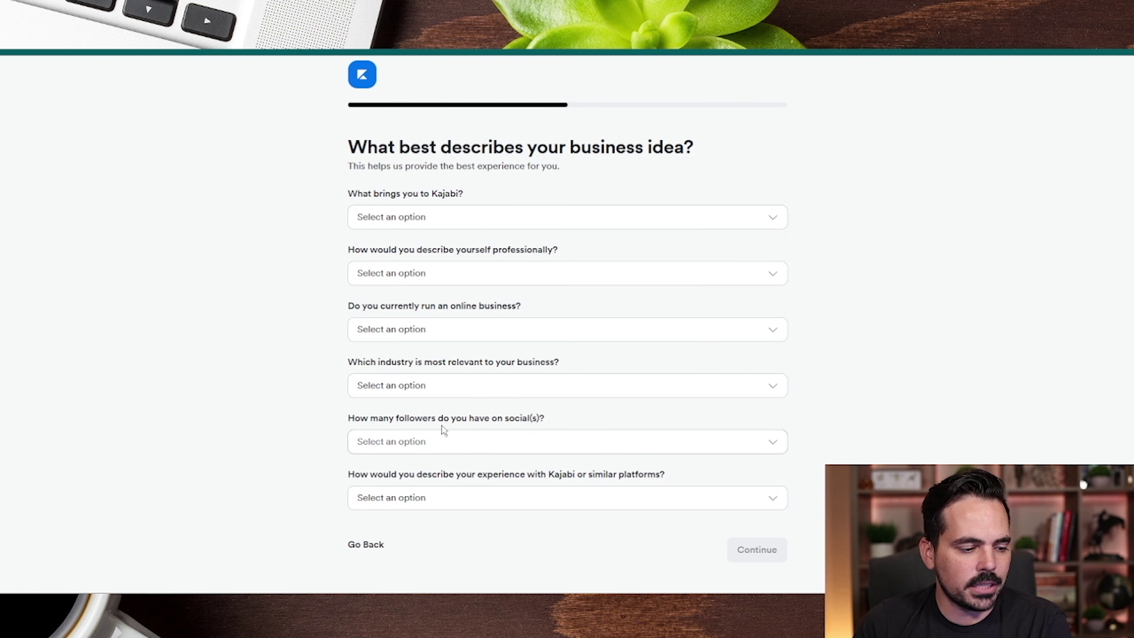
click(479, 444)
click(876, 400)
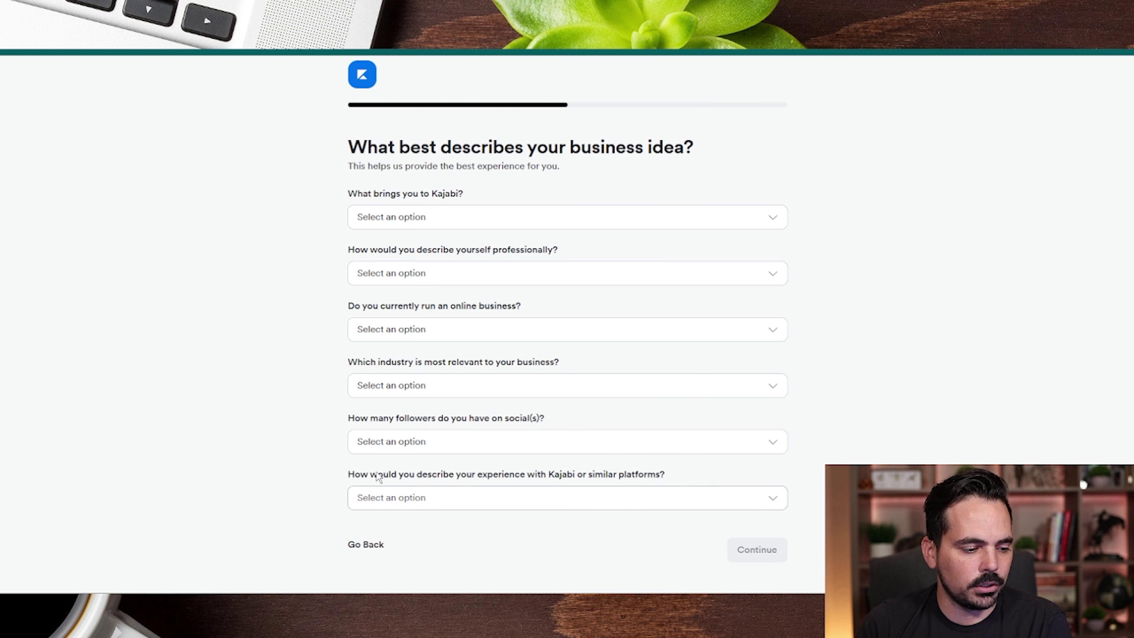
click(458, 500)
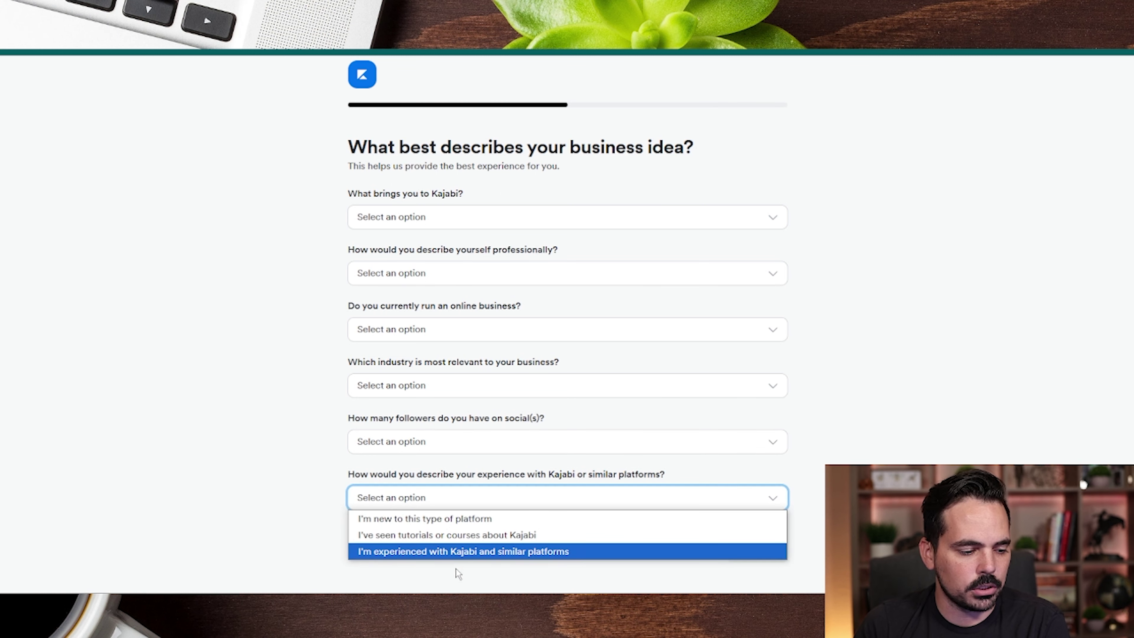
click(754, 486)
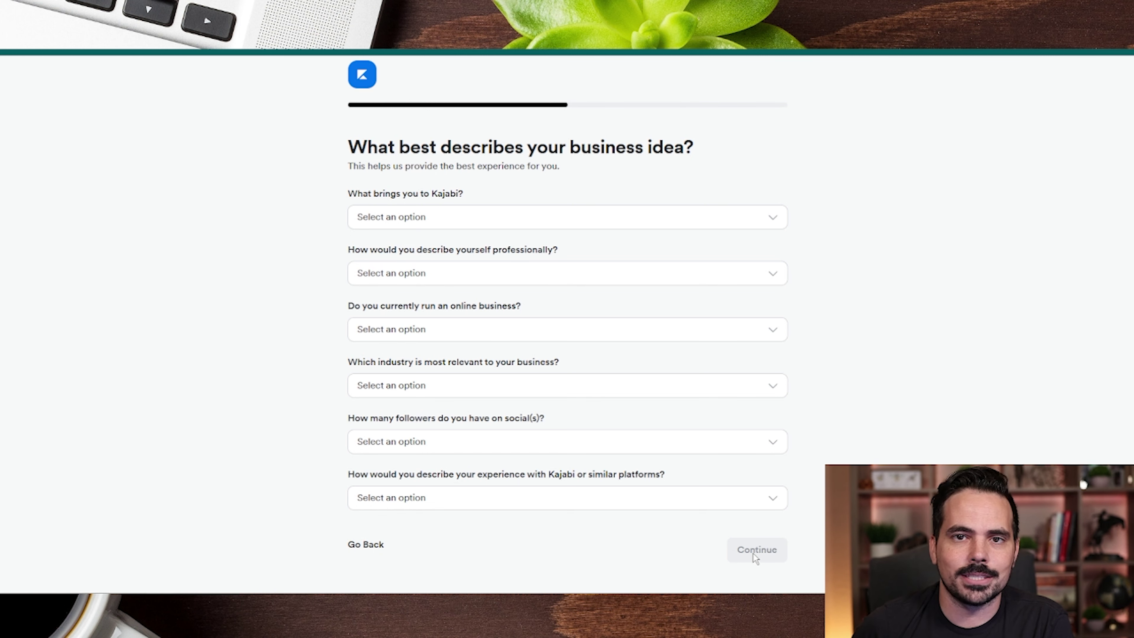
Step: Mark the business address form with a large curve, underline the note about changing it in settings, and mark the Continue button
mouse_move(355, 181)
mouse_down()
mouse_move(235, 286)
mouse_move(439, 520)
mouse_move(457, 521)
mouse_up()
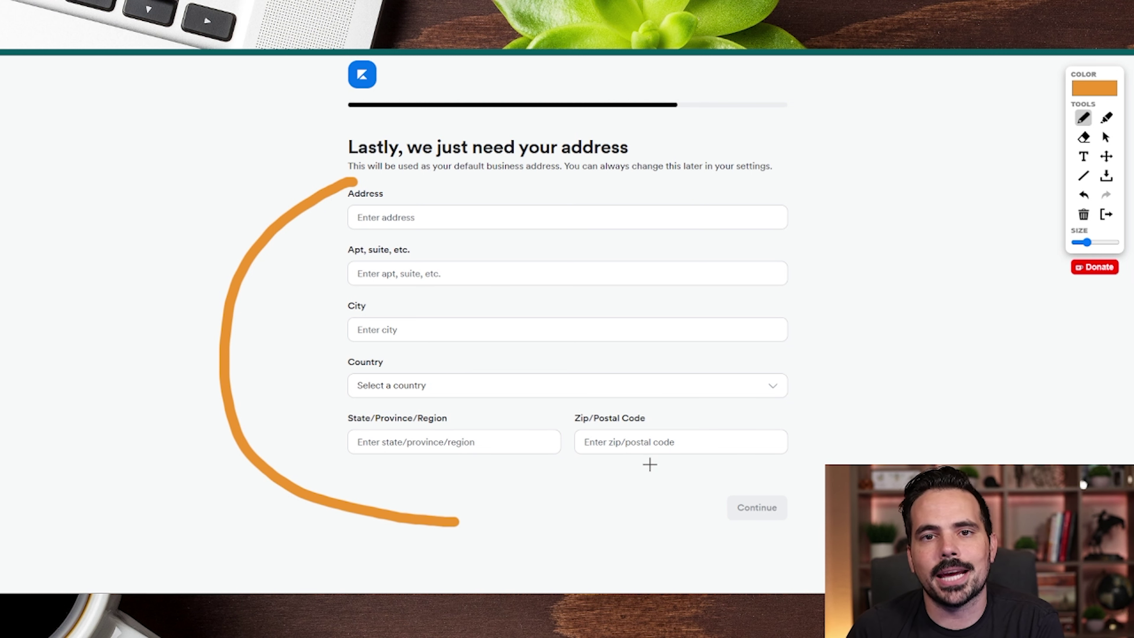
drag(631, 188, 805, 188)
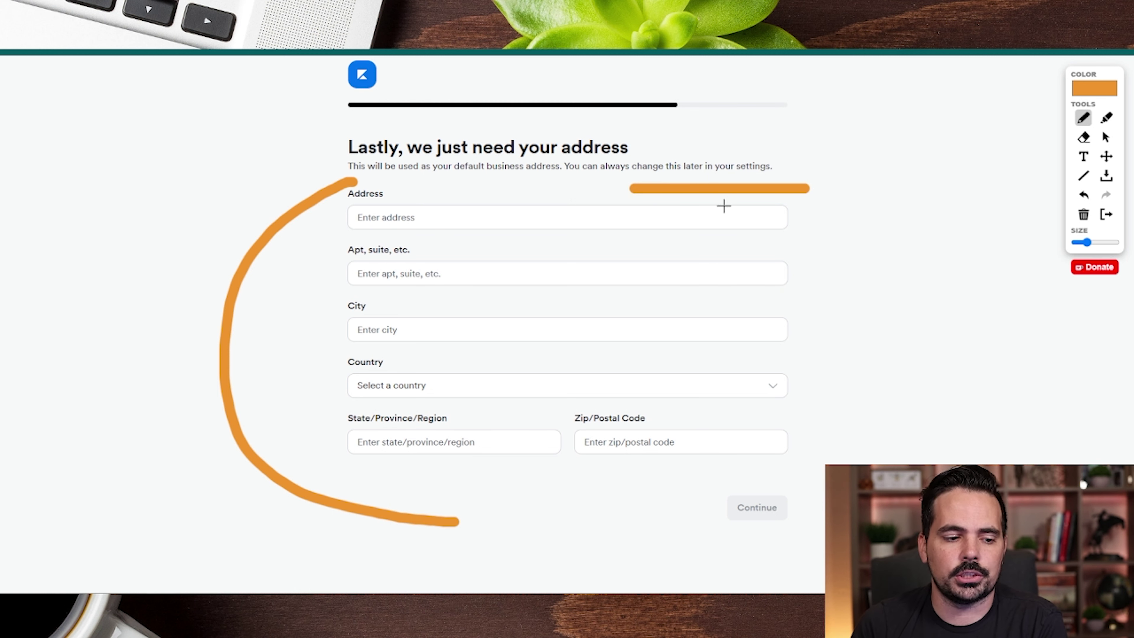
drag(739, 478, 674, 481)
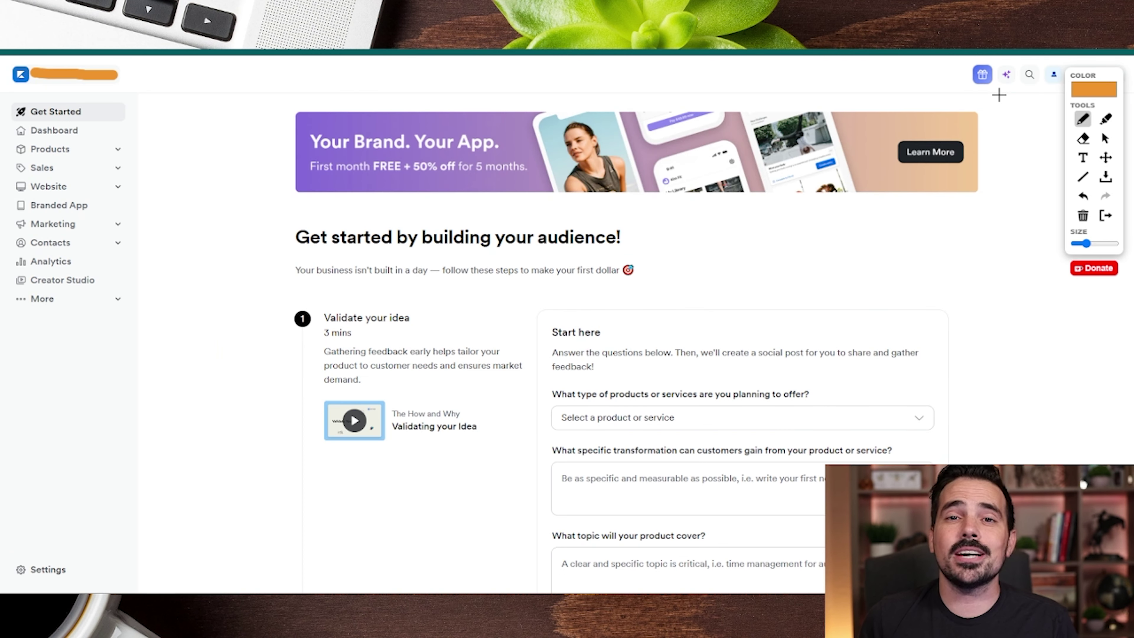